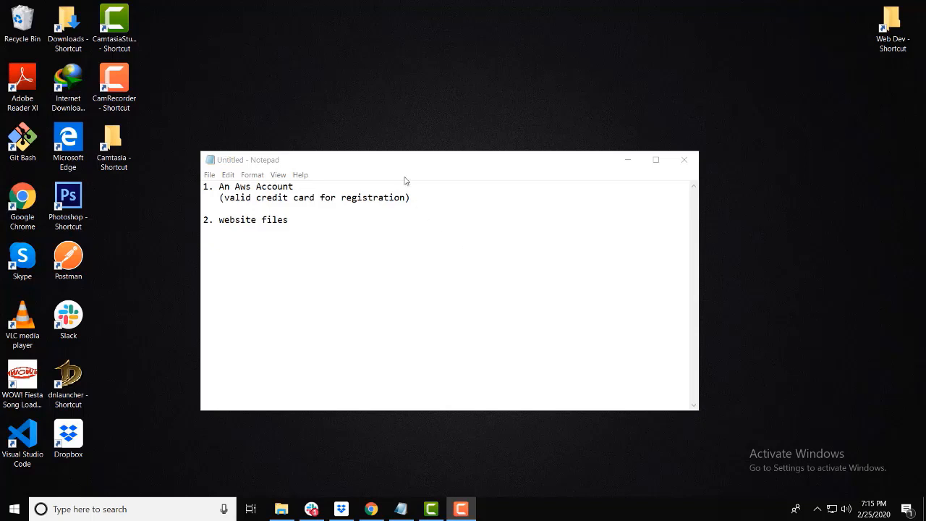
# Step: Review the website files requirement in the notes and bring up the HistorySite folder in File Explorer
pyautogui.click(301, 190)
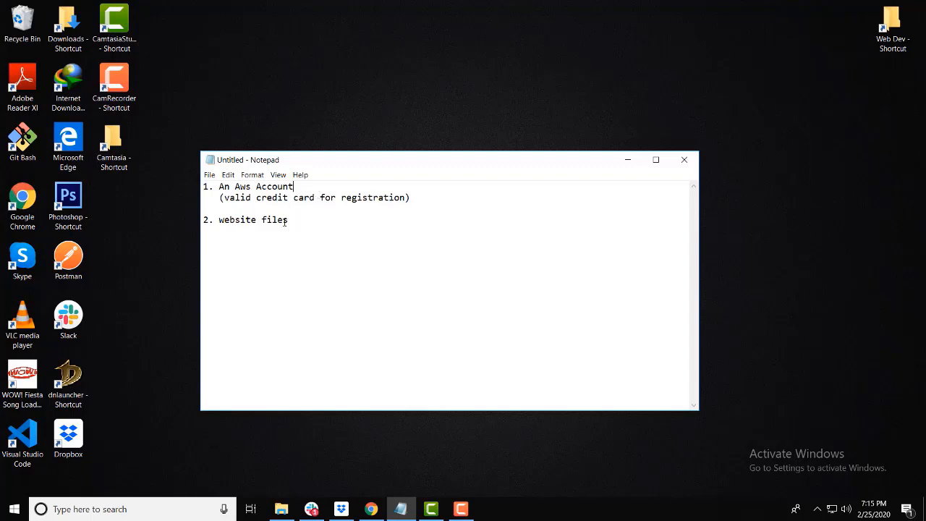
pyautogui.moveTo(311, 219); pyautogui.dragTo(223, 220)
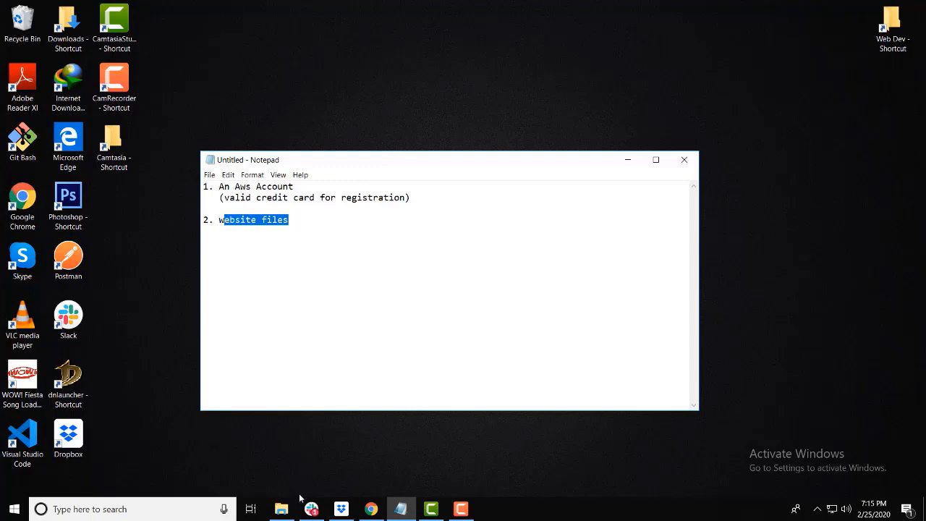
pyautogui.click(285, 513)
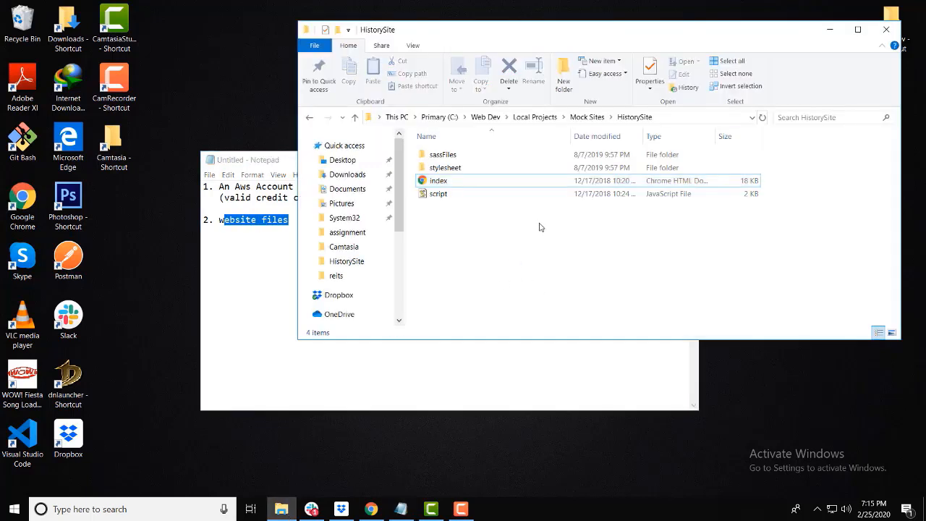
pyautogui.moveTo(592, 28); pyautogui.dragTo(535, 47)
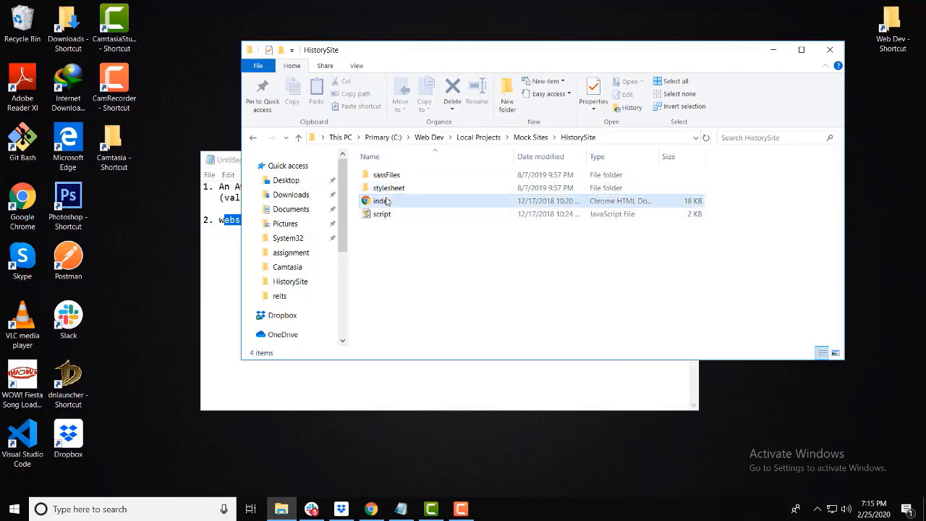
pyautogui.click(444, 258)
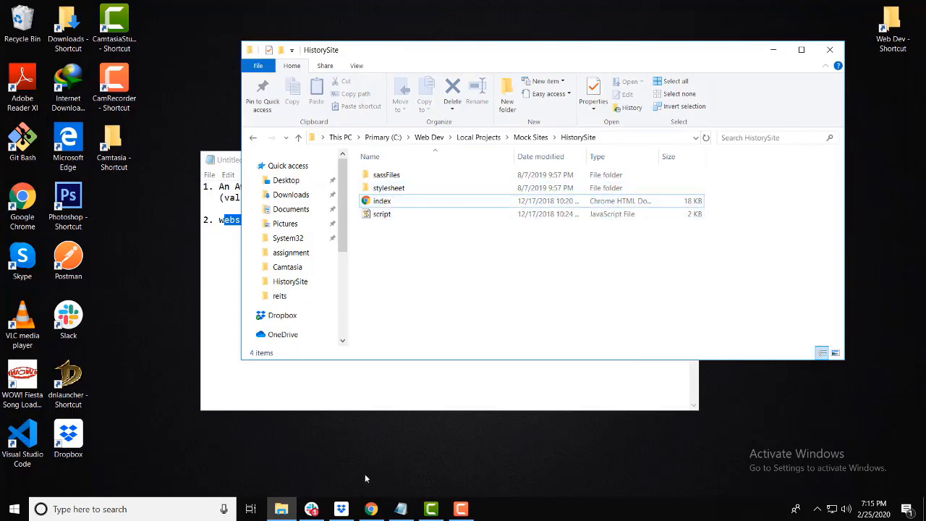
# Step: Switch to Chrome and look through the local HistorySite index.html page
pyautogui.moveTo(371, 508)
pyautogui.click(401, 424)
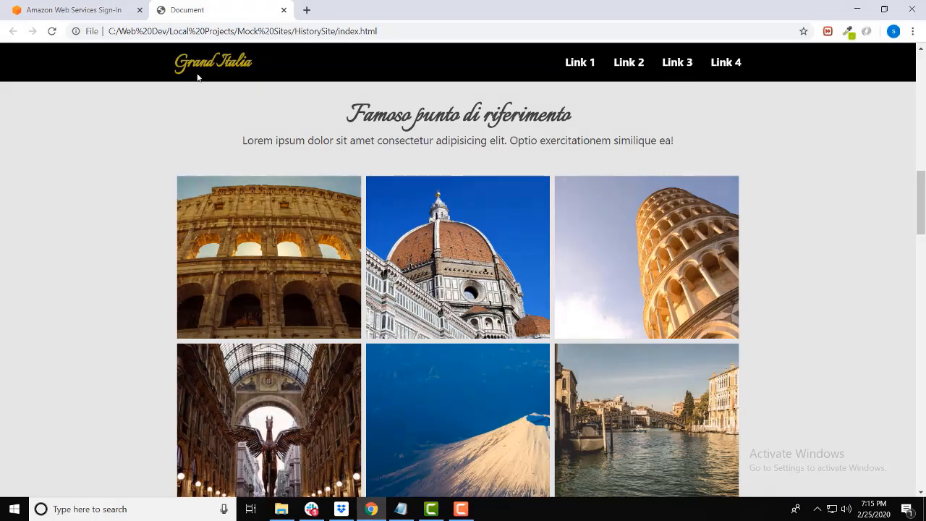
pyautogui.click(97, 7)
pyautogui.click(186, 8)
pyautogui.scroll(-10, 535, 196)
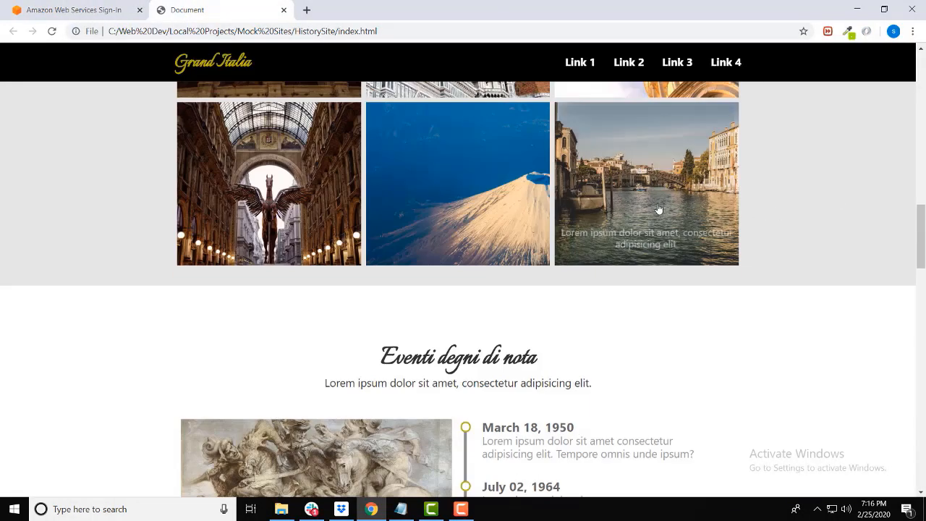
pyautogui.scroll(15, 494, 190)
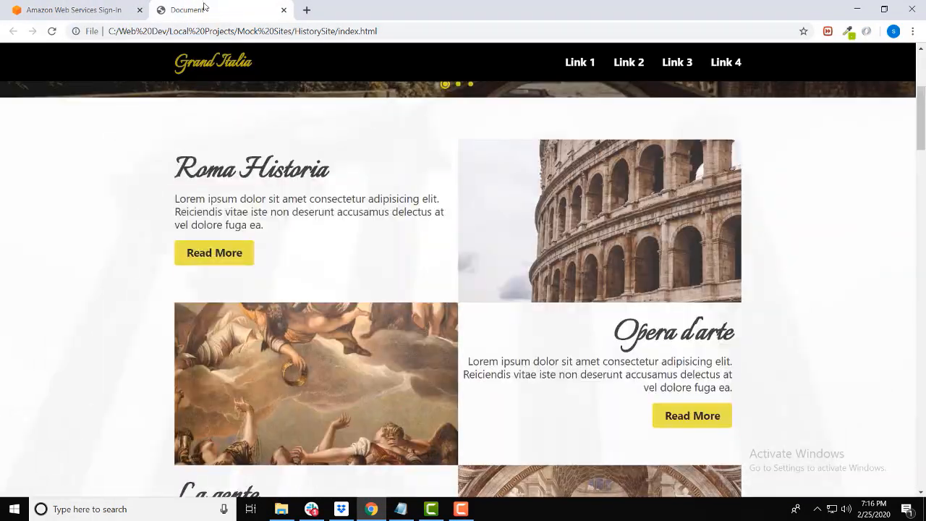
# Step: Sign in to the AWS Management Console as root user with the account password
pyautogui.click(60, 6)
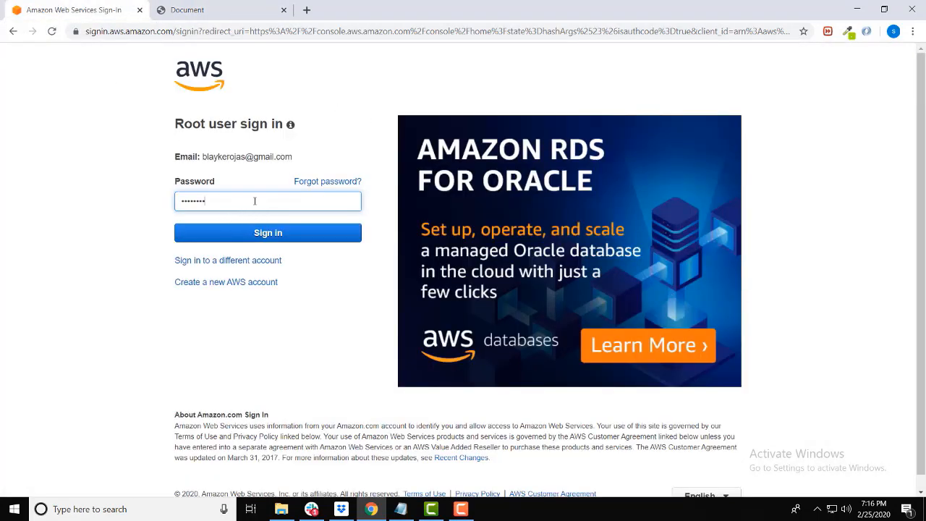
pyautogui.click(301, 237)
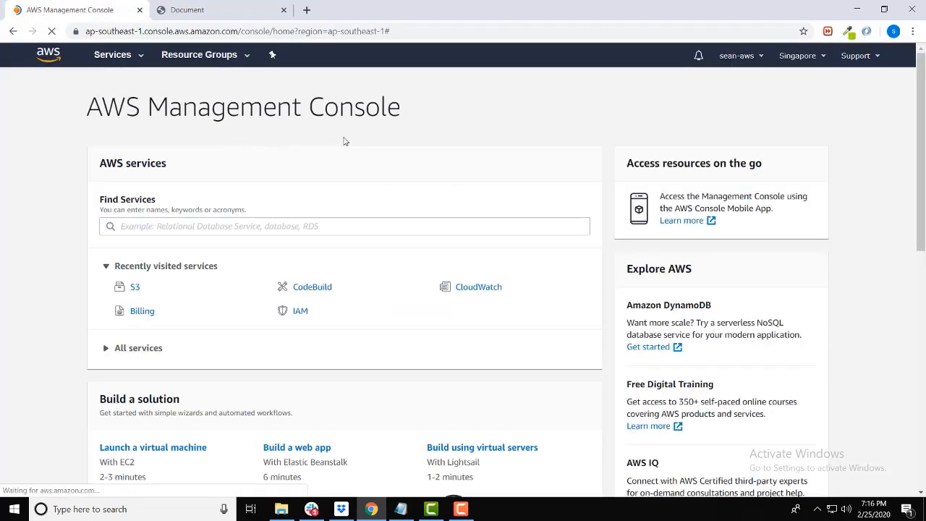
# Step: Open the S3 storage service from the AWS console's service list
pyautogui.scroll(-8, 562, 254)
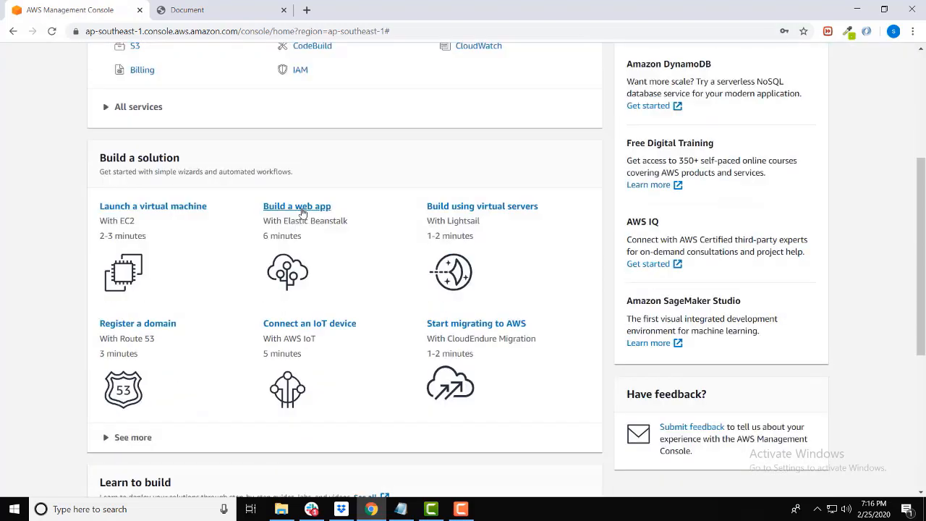
pyautogui.scroll(10, 484, 230)
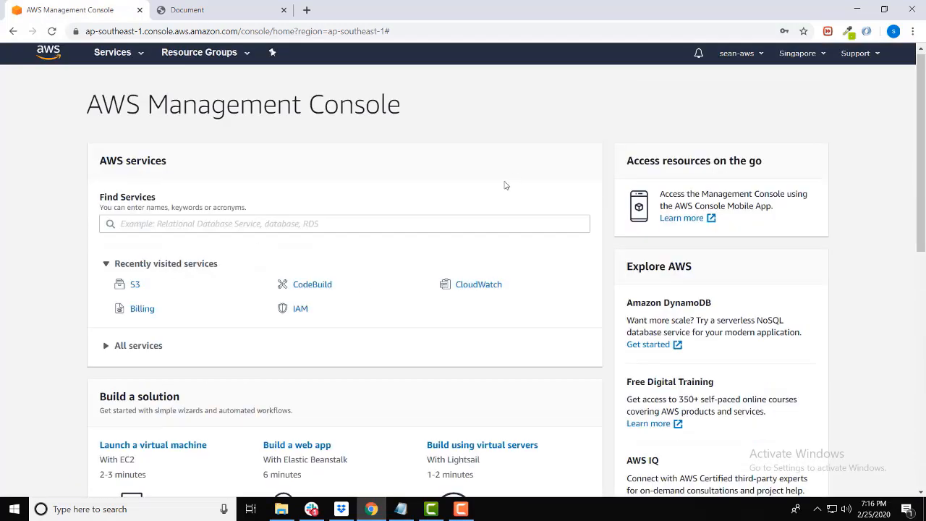
pyautogui.click(128, 60)
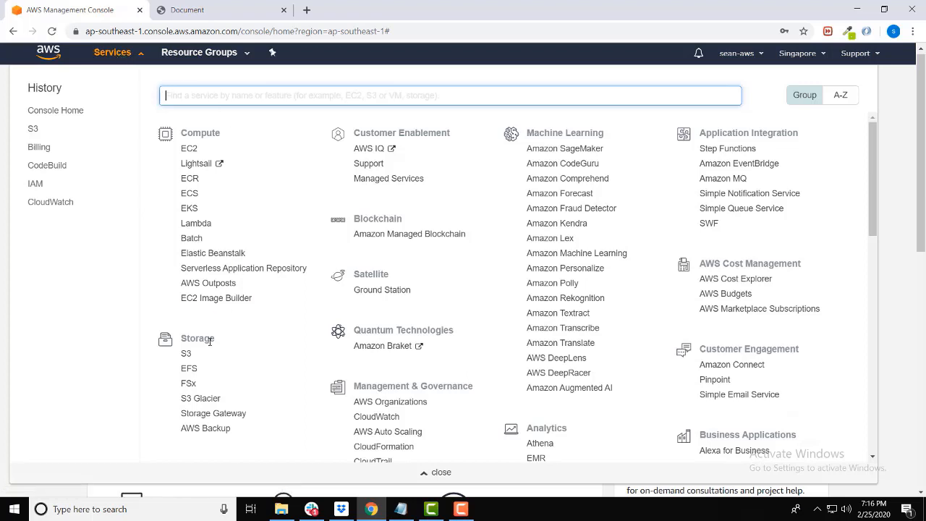
pyautogui.click(186, 356)
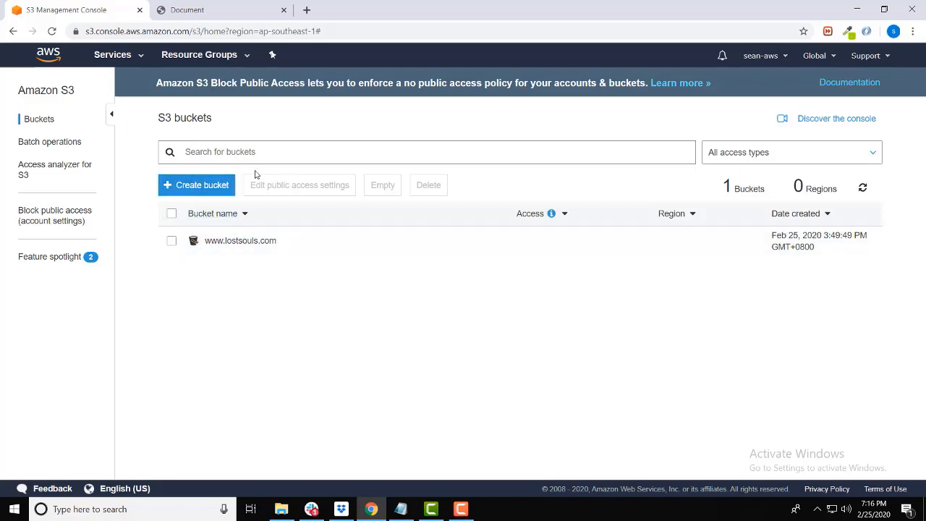
pyautogui.click(191, 189)
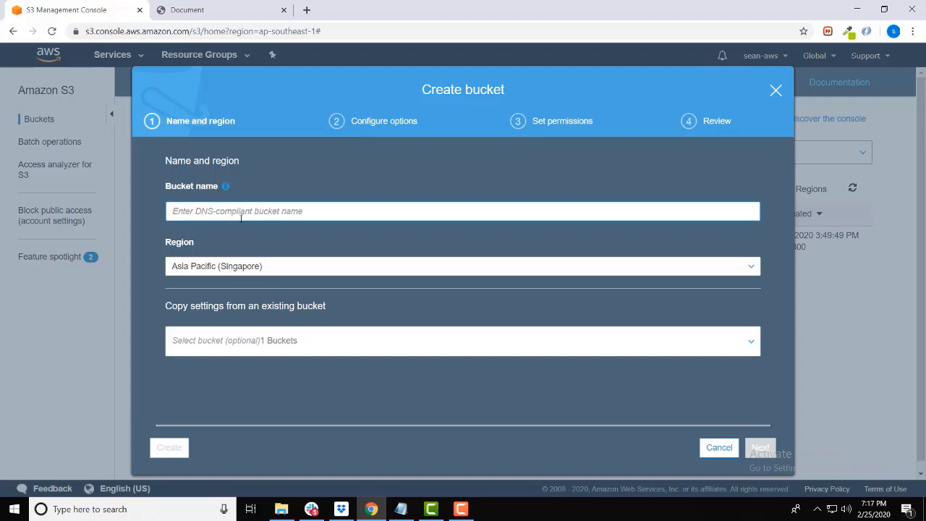
pyautogui.write('www')
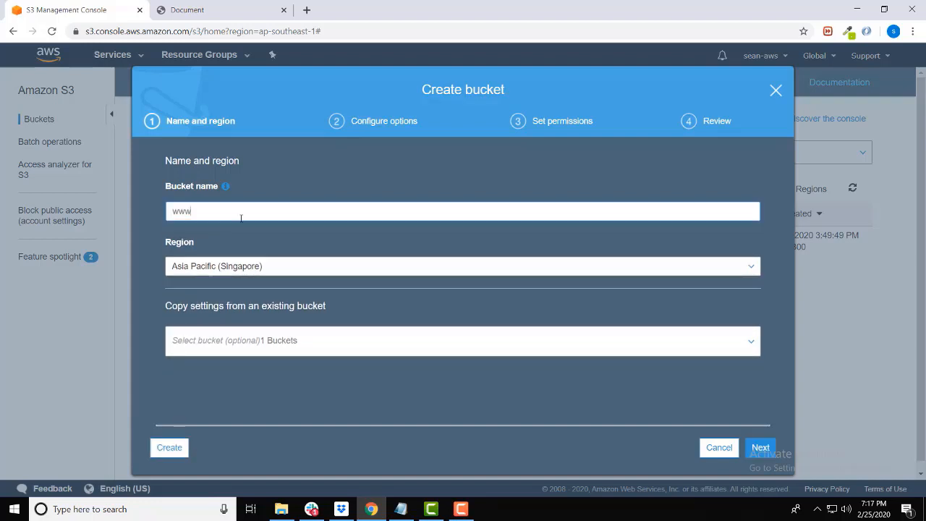
pyautogui.write('.historywebsite.com')
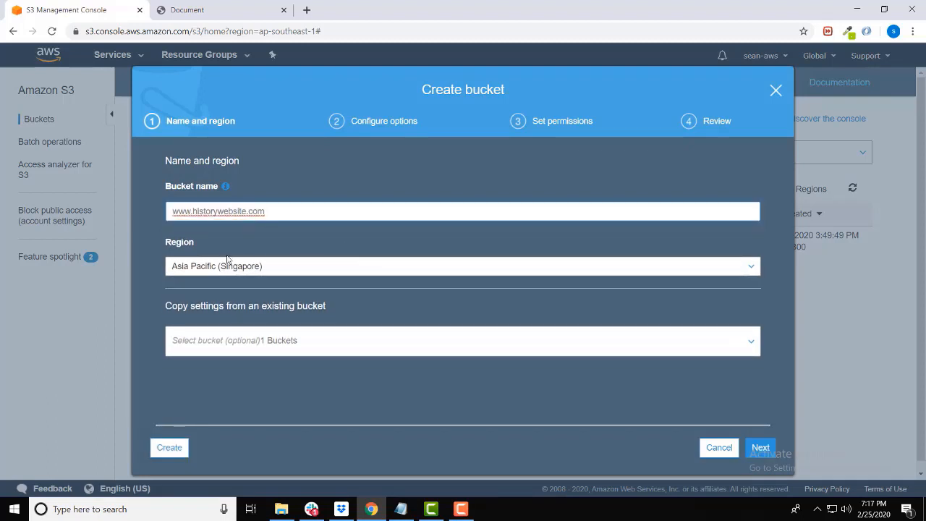
pyautogui.click(269, 271)
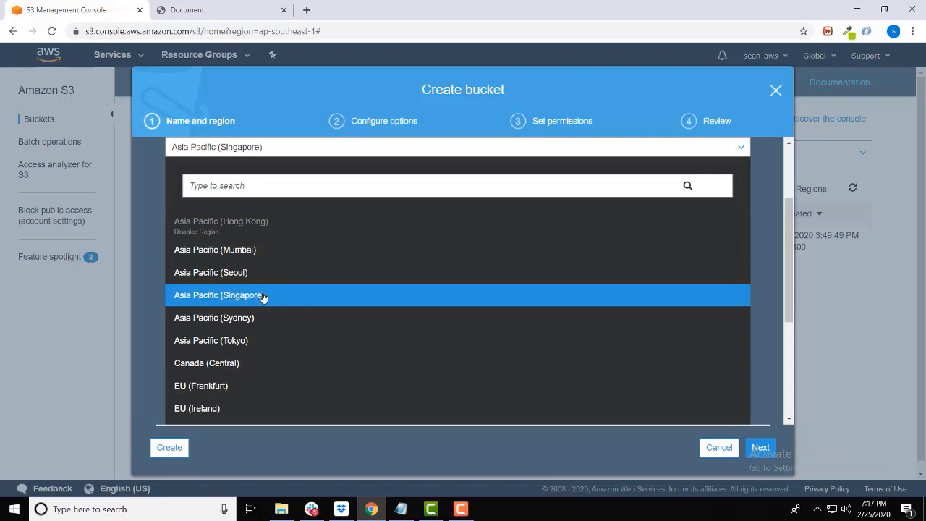
pyautogui.click(288, 297)
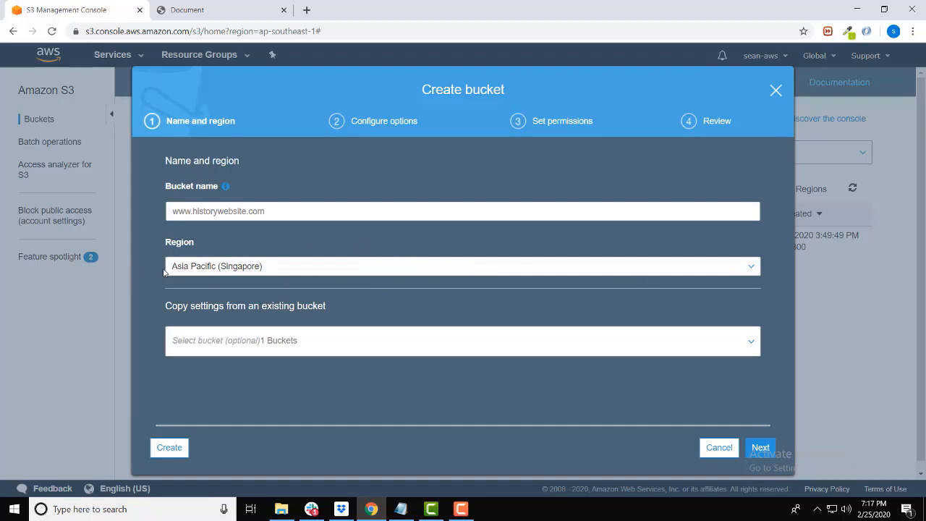
pyautogui.click(264, 270)
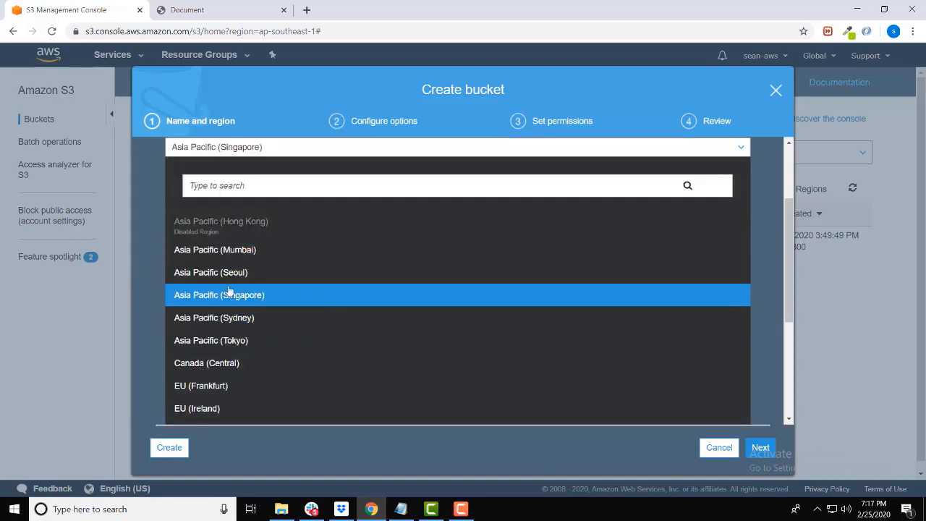
pyautogui.click(451, 294)
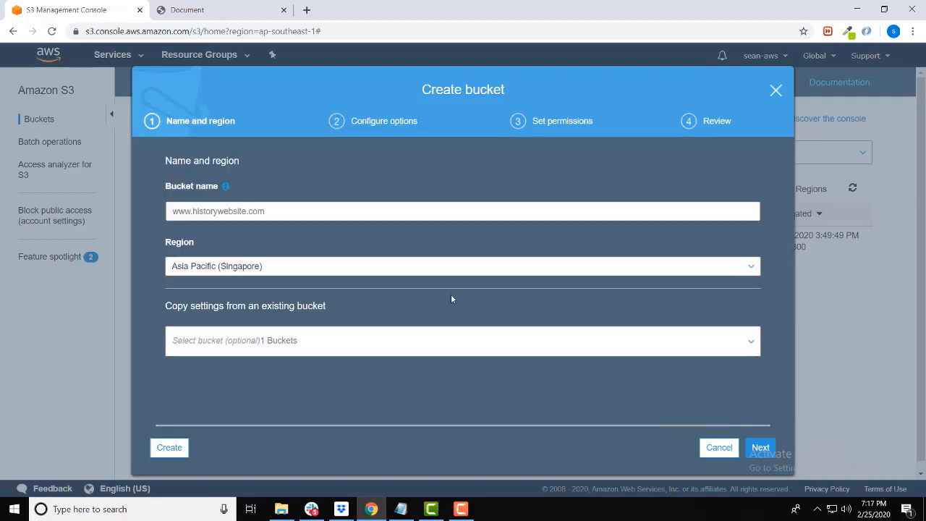
pyautogui.click(760, 447)
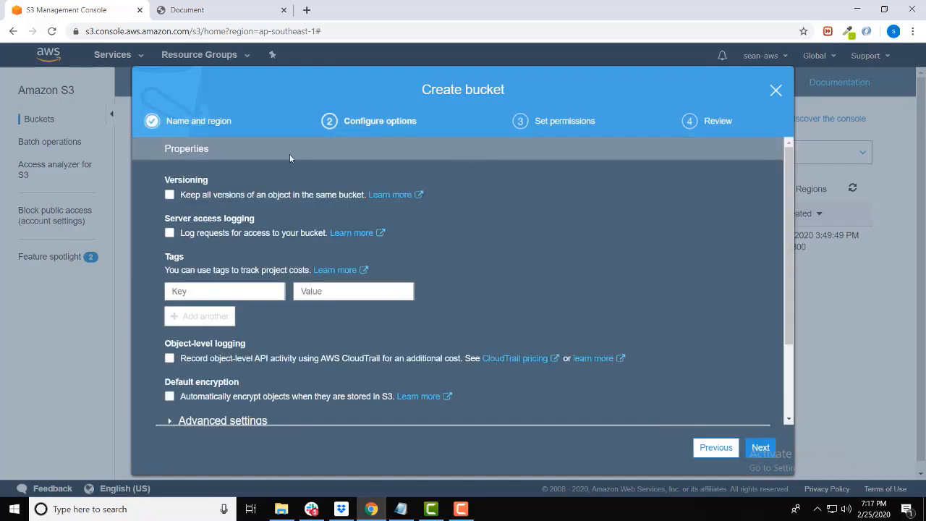
# Step: Keep the default bucket options, turn off Block all public access with the acknowledgement, and create the bucket
pyautogui.scroll(-2, 506, 326)
pyautogui.click(761, 447)
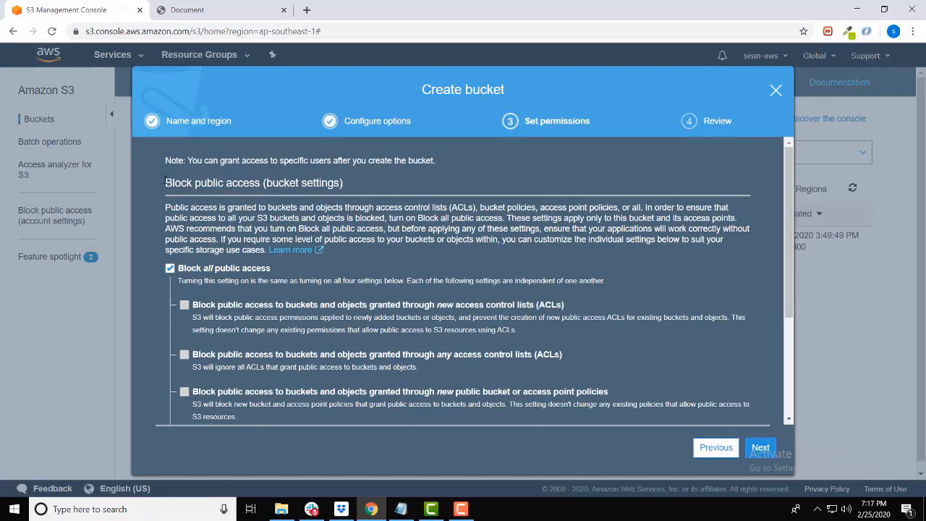
pyautogui.click(170, 268)
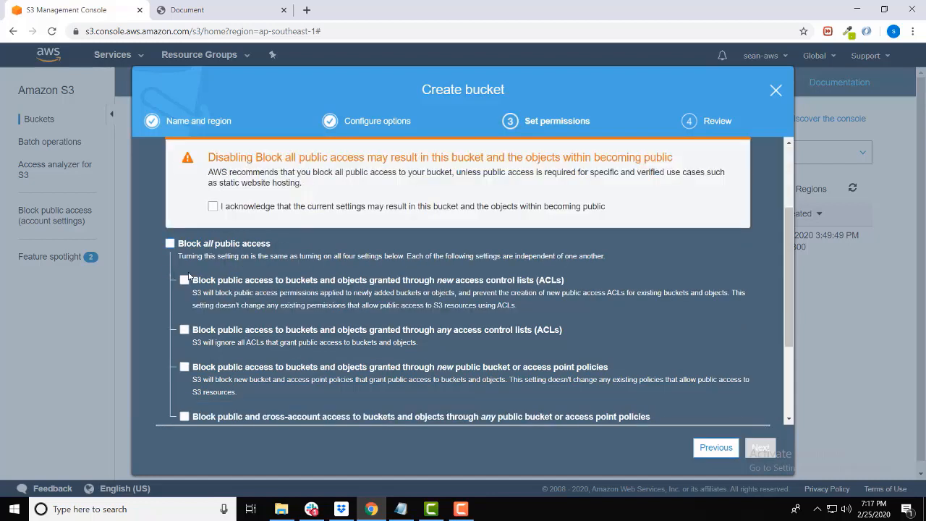
pyautogui.click(211, 207)
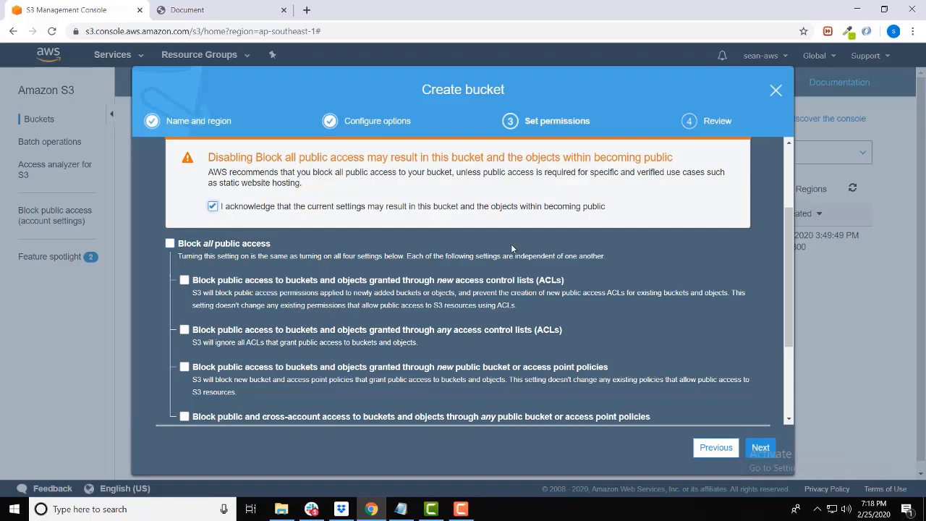
pyautogui.click(760, 449)
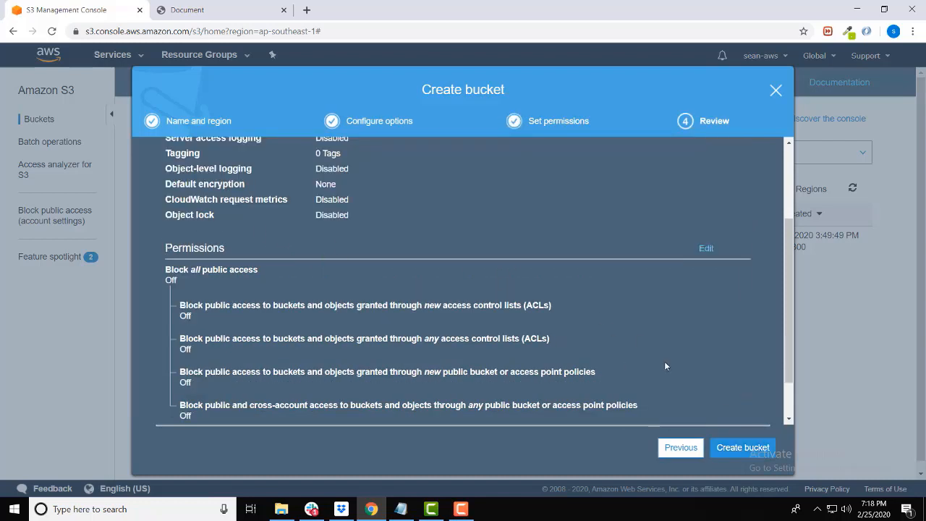
pyautogui.click(739, 448)
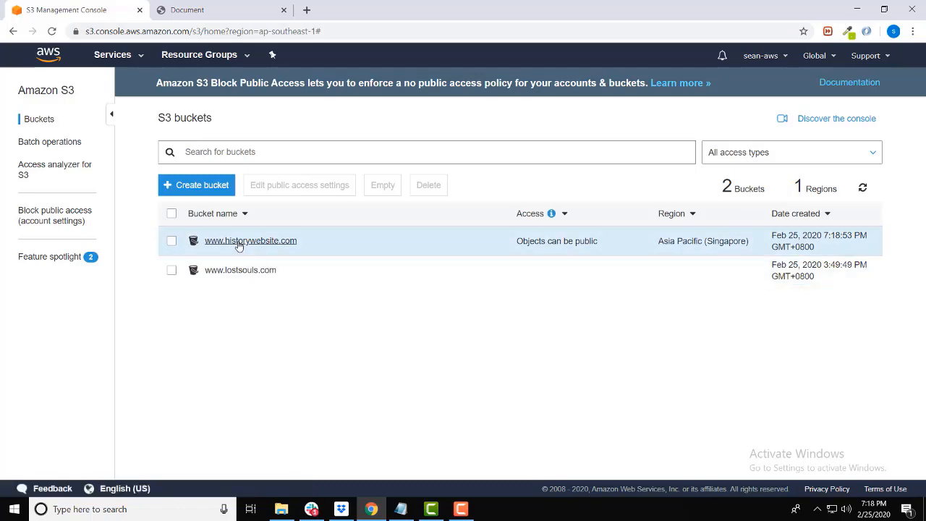
pyautogui.click(239, 243)
pyautogui.scroll(-2, 385, 303)
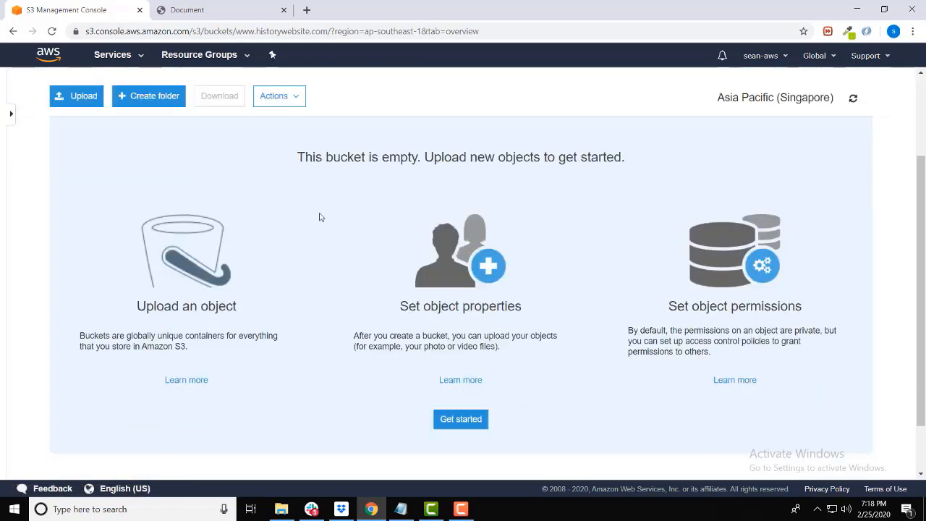
pyautogui.moveTo(298, 157); pyautogui.dragTo(391, 153)
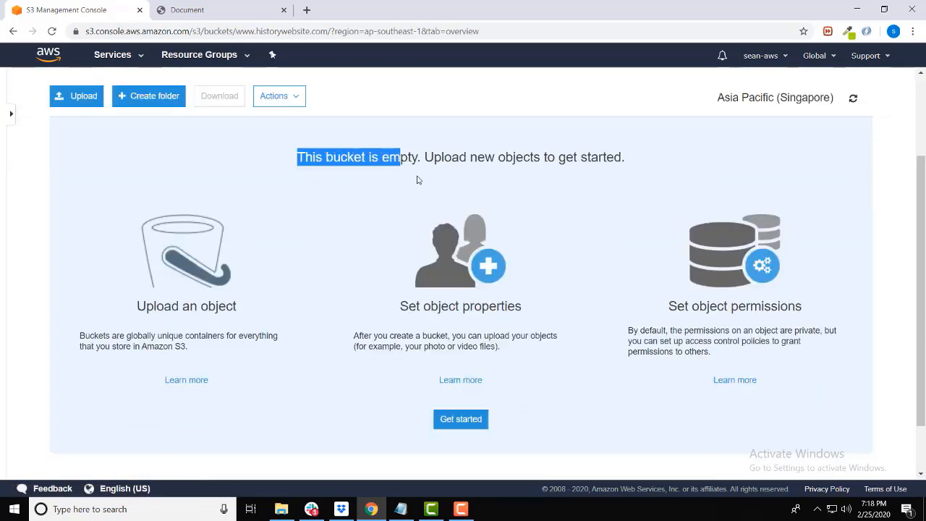
pyautogui.click(440, 185)
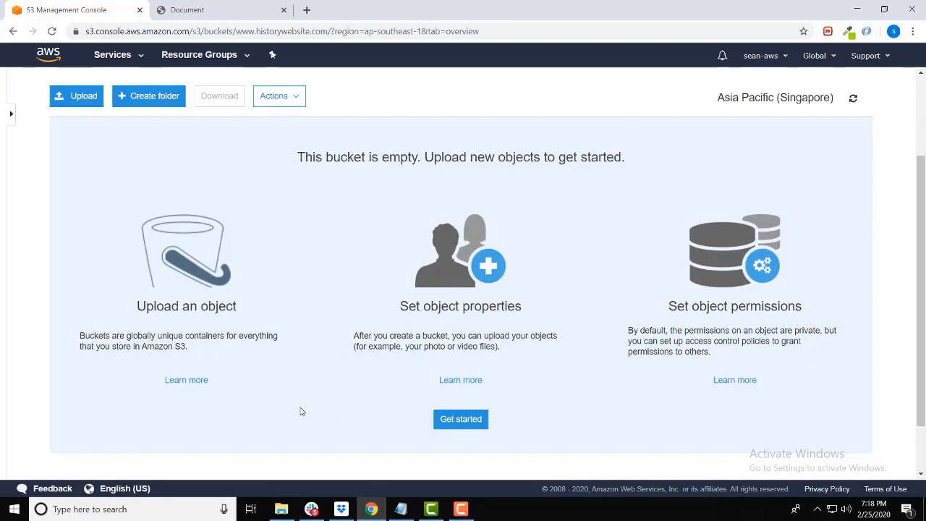
# Step: Add the stylesheet folder and the index and script files from the HistorySite folder to the bucket's upload list
pyautogui.click(282, 509)
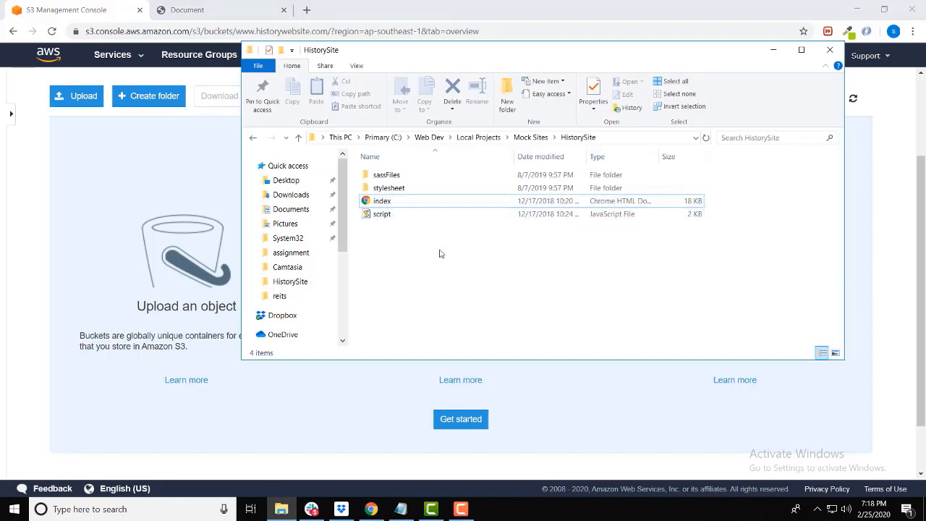
pyautogui.click(401, 190)
pyautogui.keyDown('ctrl'); pyautogui.click(391, 205); pyautogui.keyUp('ctrl')
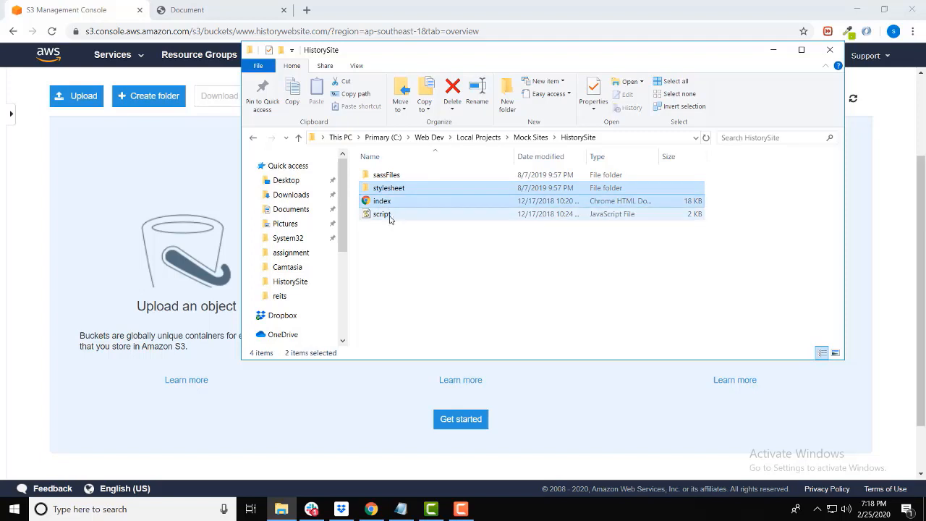
pyautogui.keyDown('ctrl'); pyautogui.click(396, 216); pyautogui.keyUp('ctrl')
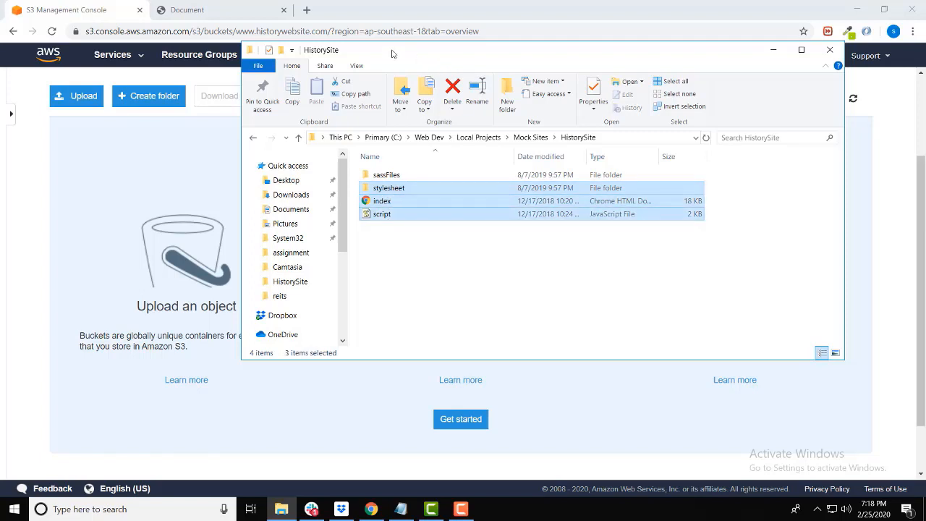
pyautogui.moveTo(394, 52); pyautogui.dragTo(617, 79)
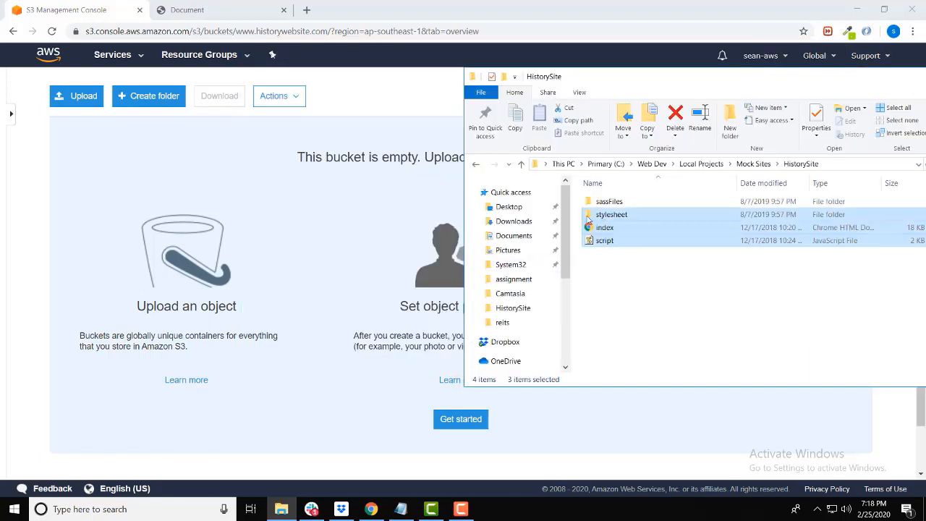
pyautogui.moveTo(613, 228); pyautogui.dragTo(367, 265)
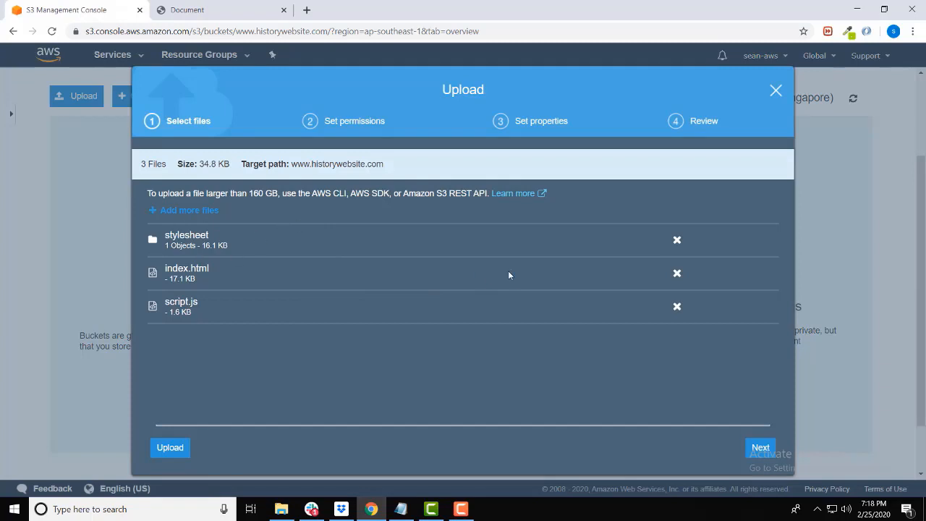
# Step: Continue to the upload's permissions and grant public read access to the objects
pyautogui.click(760, 447)
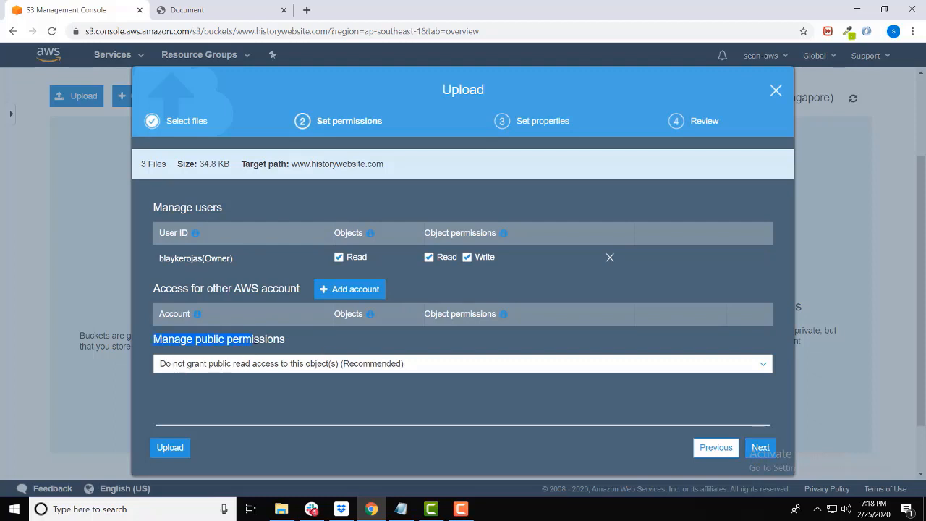
pyautogui.click(306, 366)
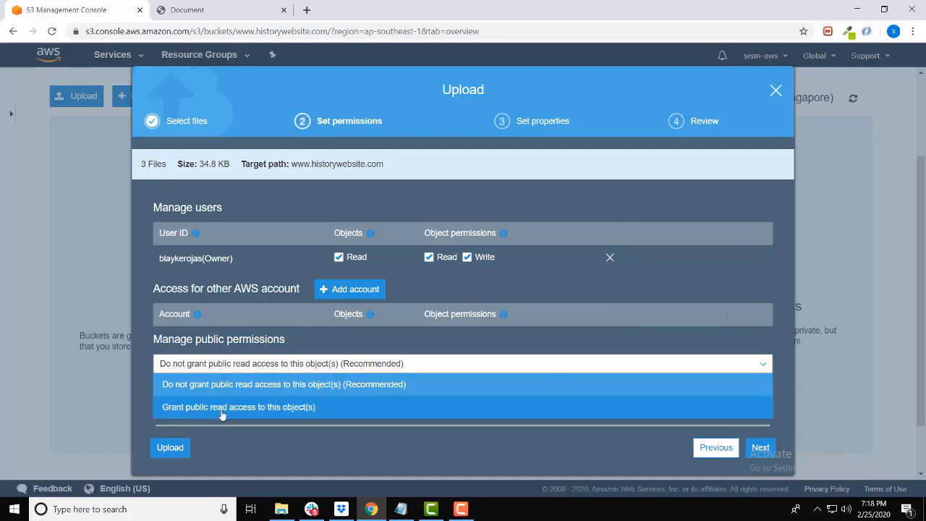
pyautogui.click(264, 415)
pyautogui.scroll(-1, 417, 355)
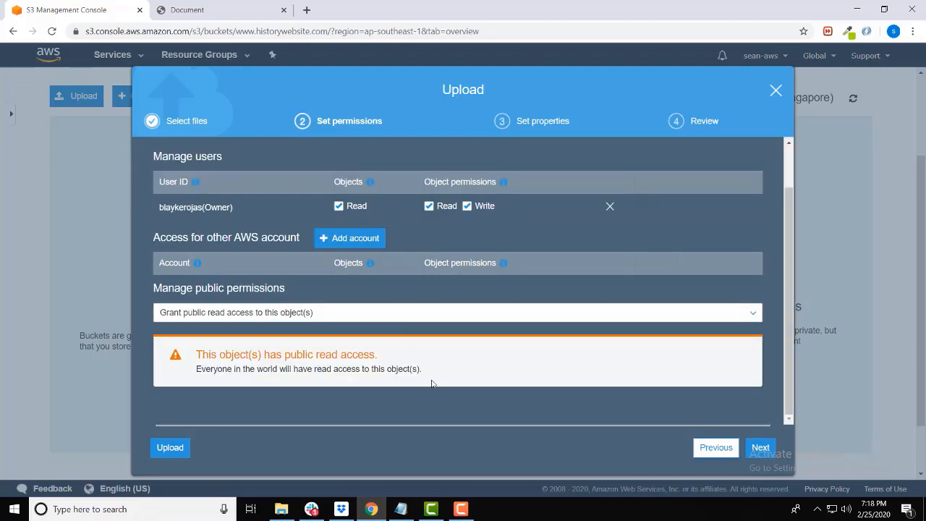
# Step: Keep the Standard storage class and default properties, and upload the files to the bucket
pyautogui.click(759, 446)
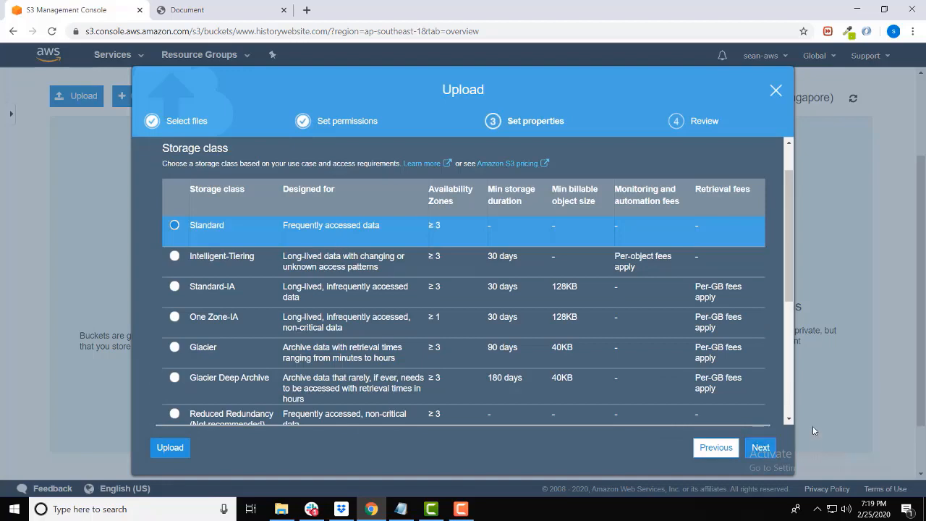
pyautogui.click(761, 447)
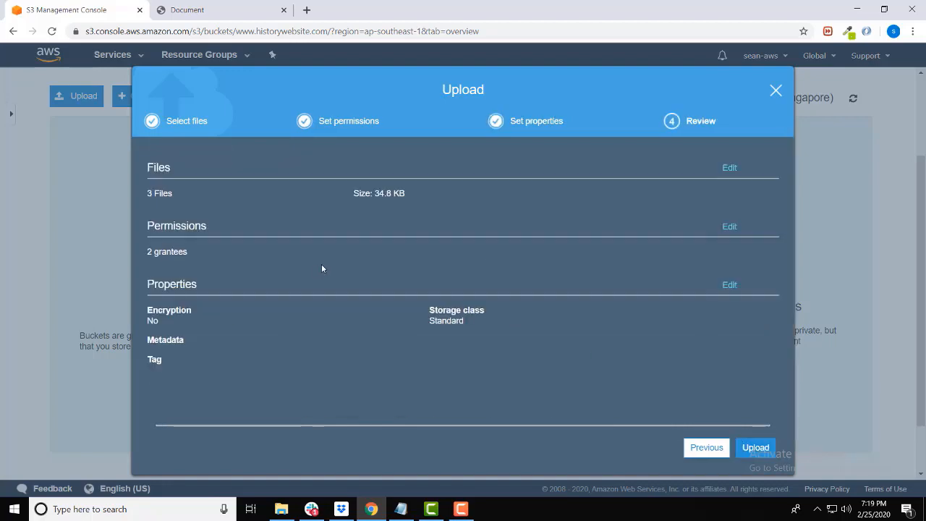
pyautogui.click(756, 447)
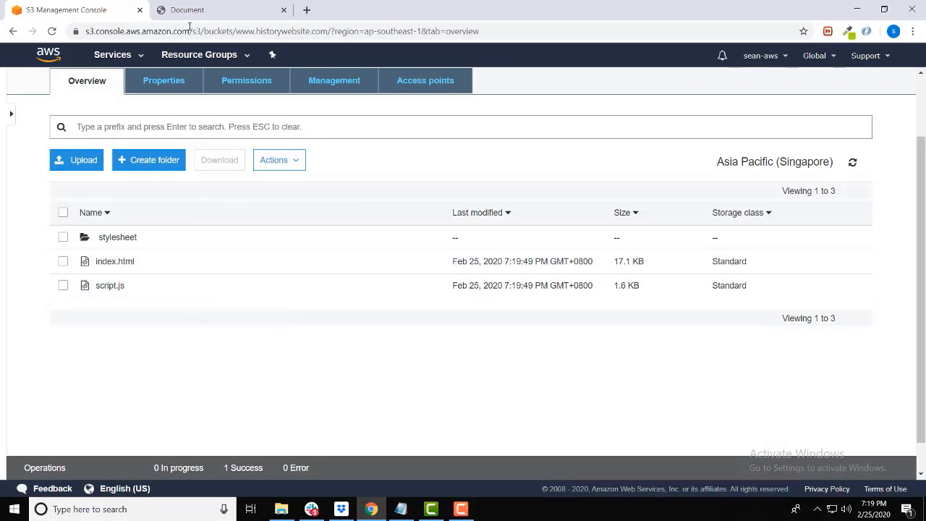
# Step: Open the bucket's static website hosting settings and choose to use this bucket to host a website
pyautogui.scroll(2, 258, 196)
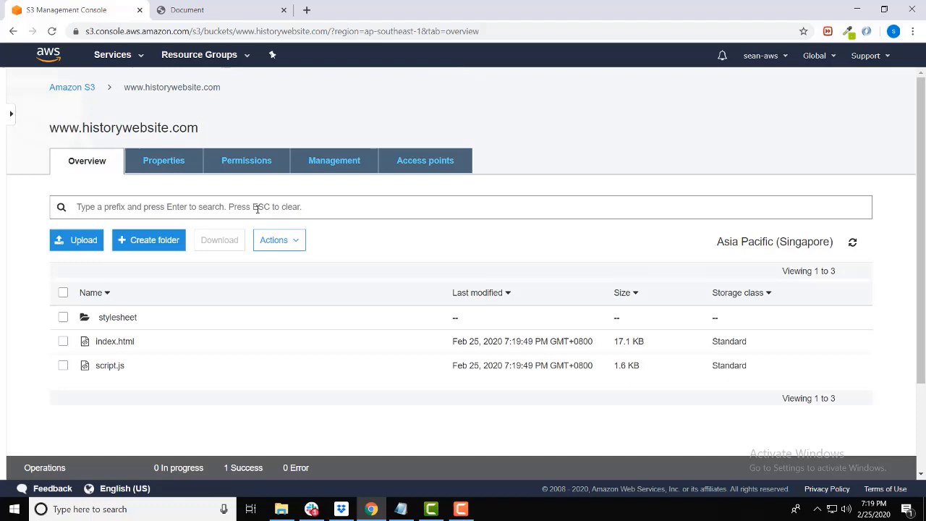
pyautogui.click(156, 163)
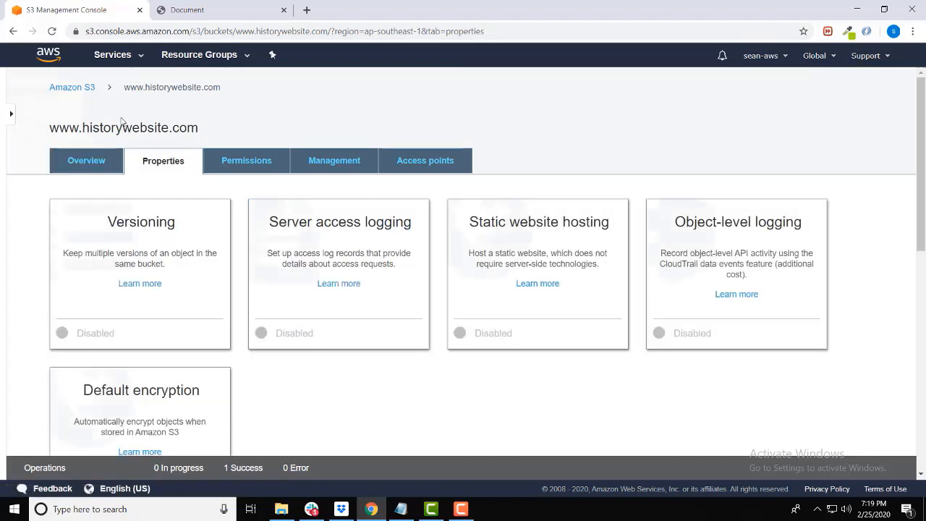
pyautogui.click(543, 243)
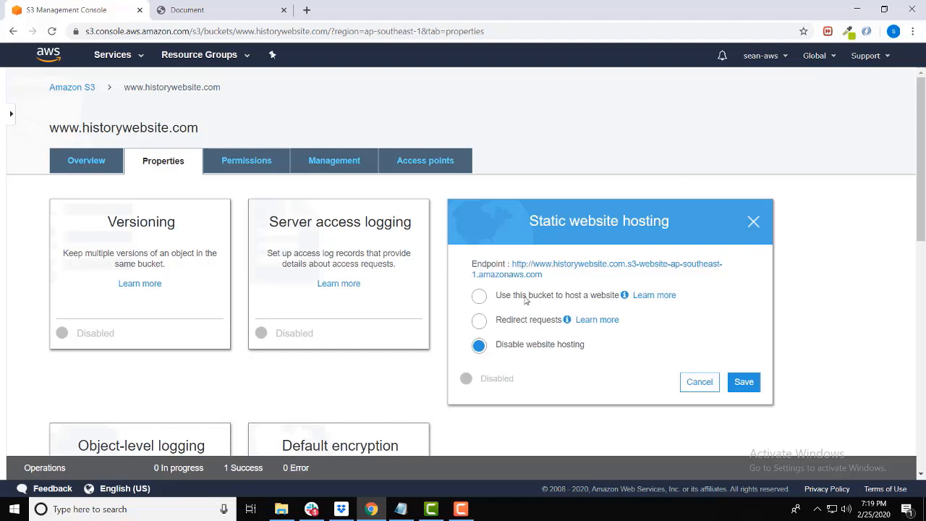
pyautogui.click(478, 296)
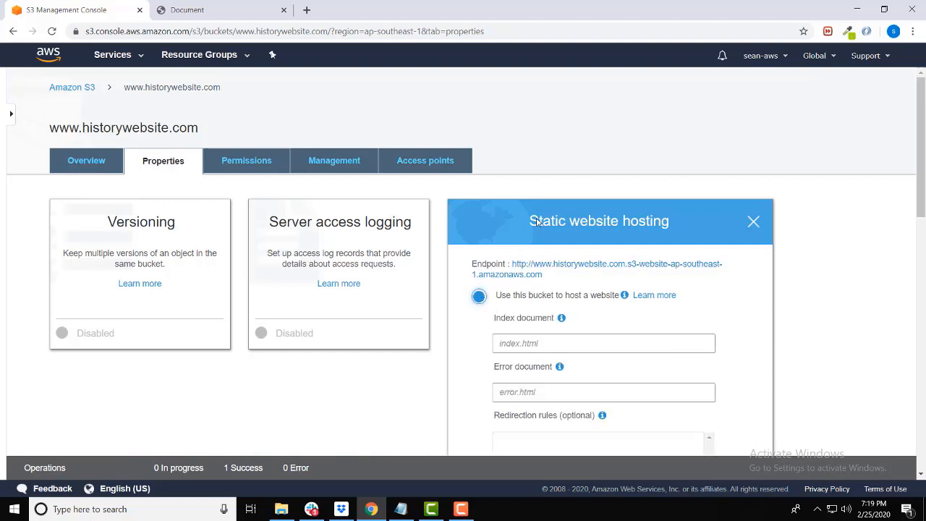
pyautogui.scroll(-1, 522, 218)
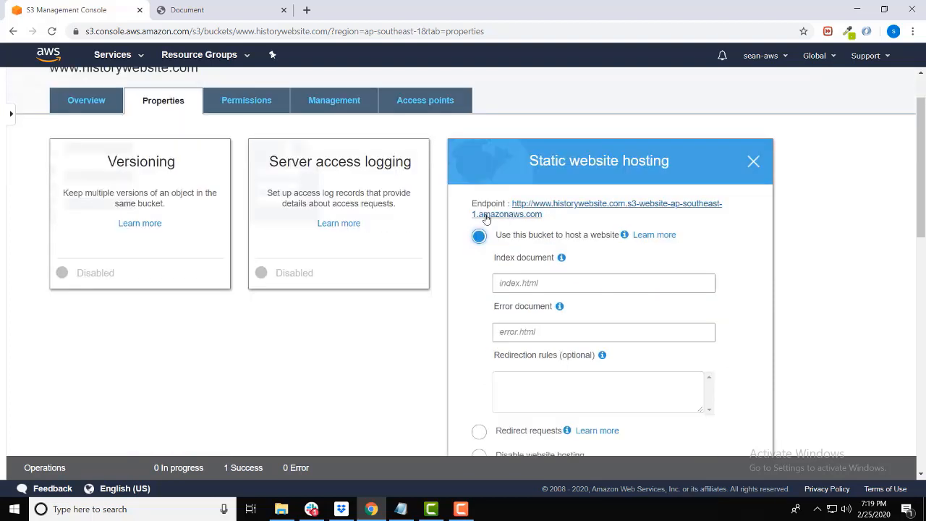
# Step: Set both the index document and the error document to index.html
pyautogui.click(510, 281)
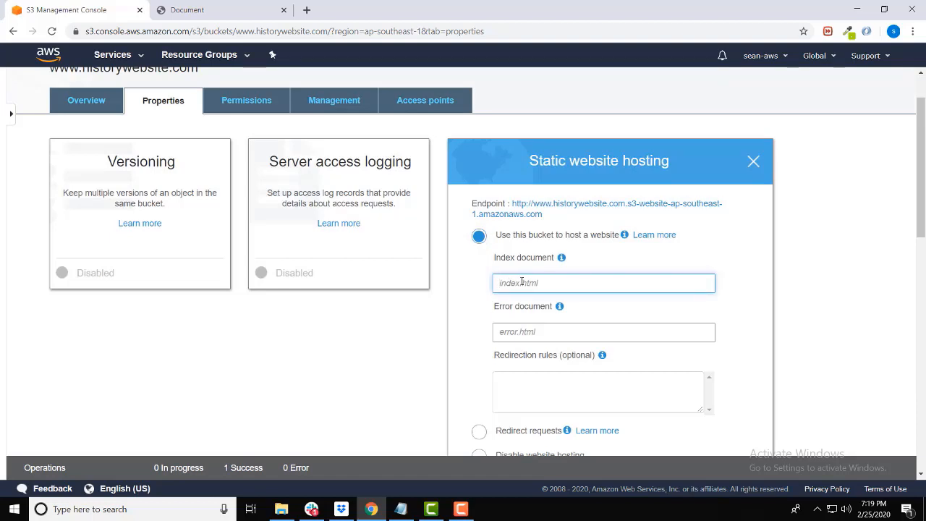
pyautogui.write('index.html')
pyautogui.press('Tab')
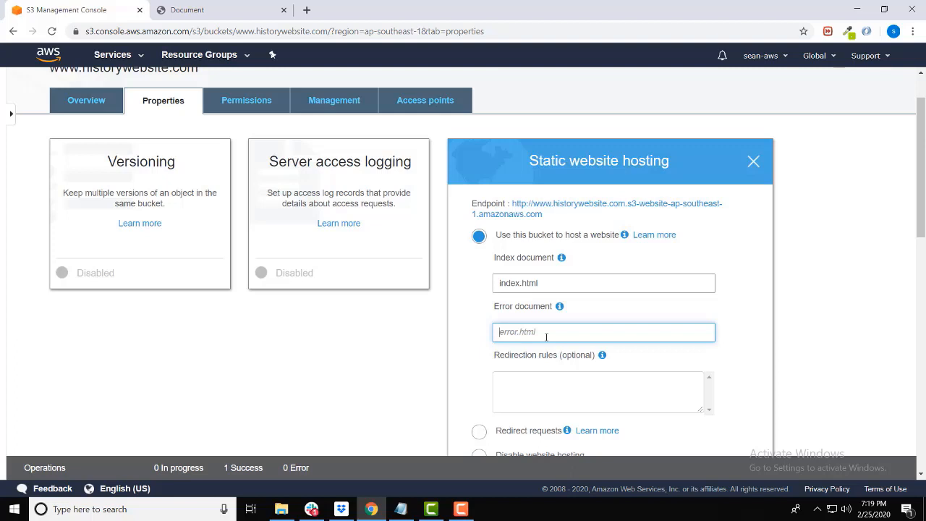
pyautogui.write('index.html')
# Step: Copy the static website endpoint URL into a new Notepad document and return to the S3 console
pyautogui.moveTo(470, 205); pyautogui.dragTo(511, 205)
pyautogui.hotkey('ctrl', 'c')
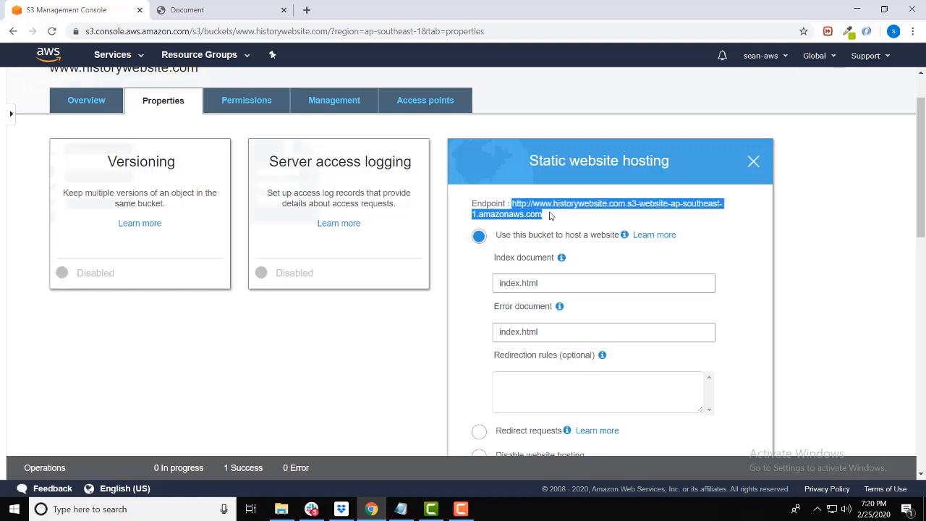
pyautogui.press('super+r')
pyautogui.write('notepad')
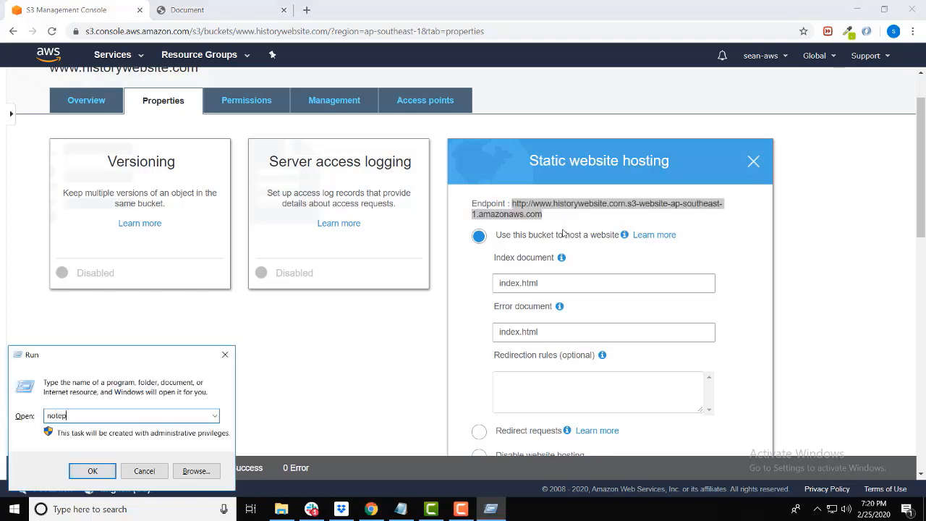
pyautogui.press('Return')
pyautogui.hotkey('ctrl', 'v')
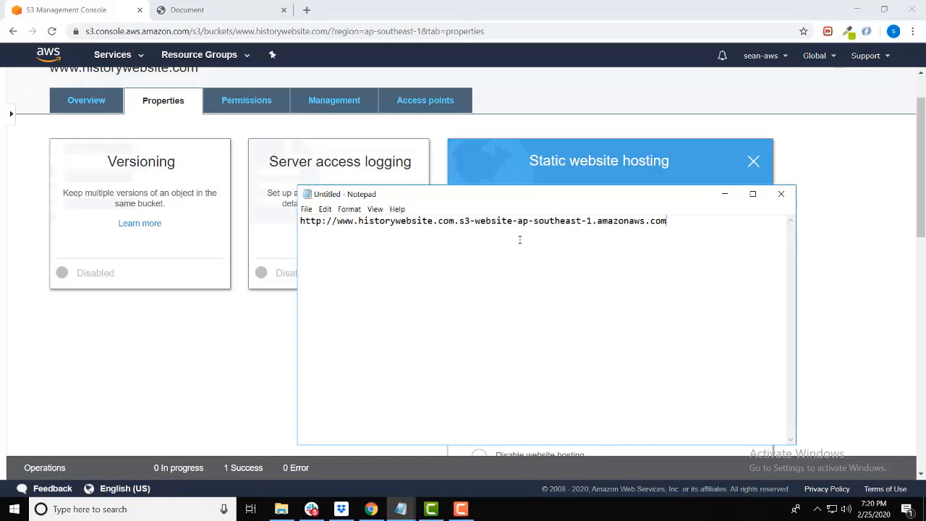
pyautogui.click(535, 174)
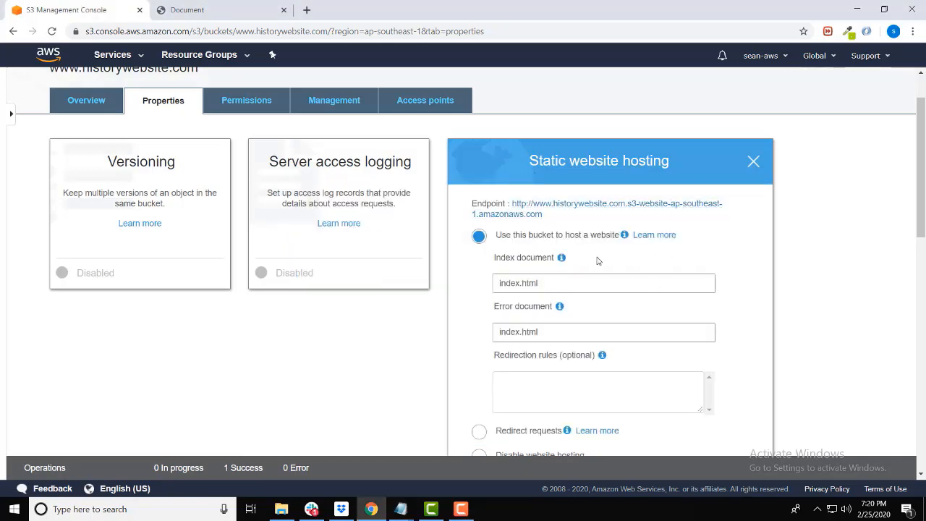
# Step: Save the static website hosting settings for the bucket
pyautogui.scroll(-4, 598, 261)
pyautogui.scroll(1, 664, 271)
pyautogui.click(743, 312)
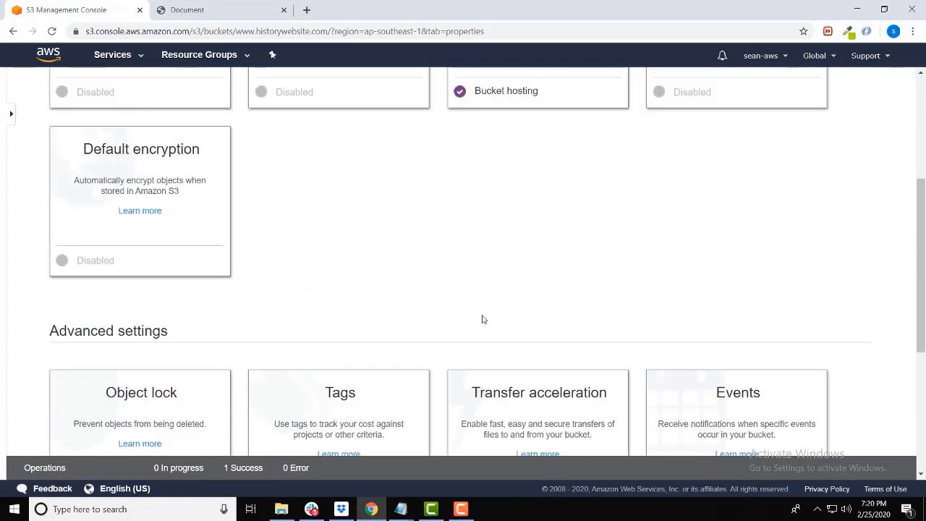
pyautogui.scroll(4, 430, 270)
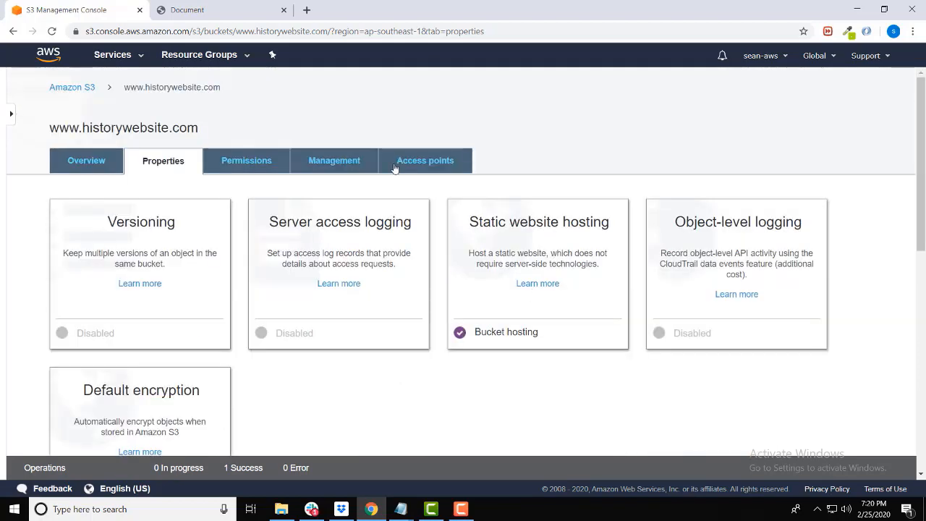
# Step: Copy the endpoint URL from the Notepad document and open it in a new browser tab
pyautogui.moveTo(403, 503)
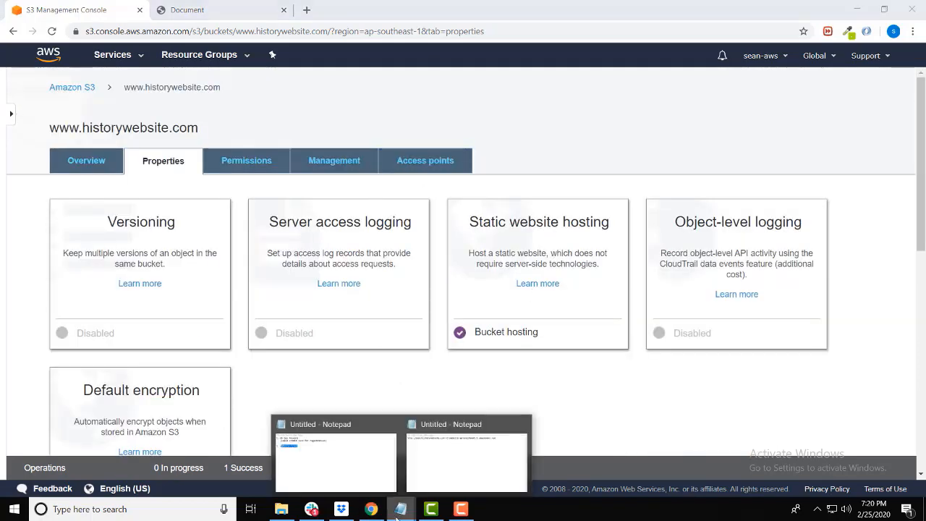
pyautogui.click(442, 453)
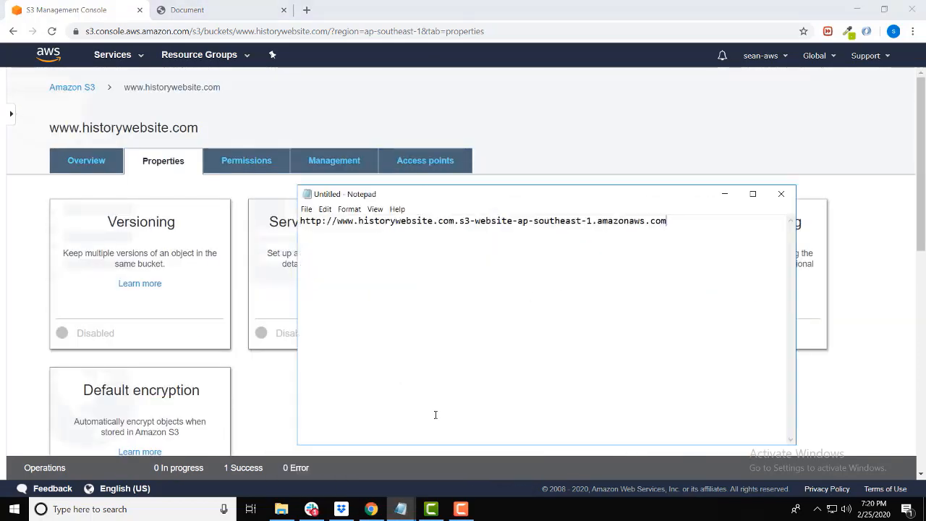
pyautogui.moveTo(685, 220); pyautogui.dragTo(279, 226)
pyautogui.hotkey('ctrl', 'c')
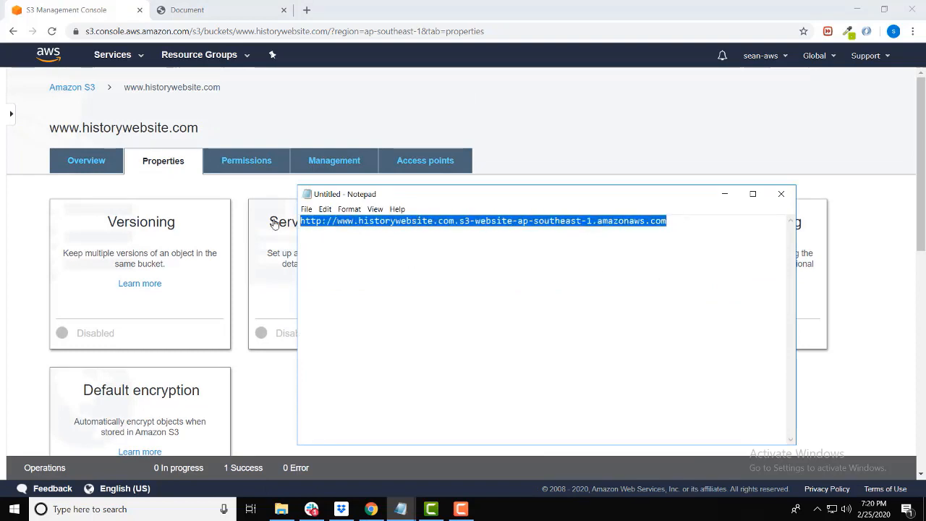
pyautogui.click(368, 10)
pyautogui.hotkey('ctrl', 't')
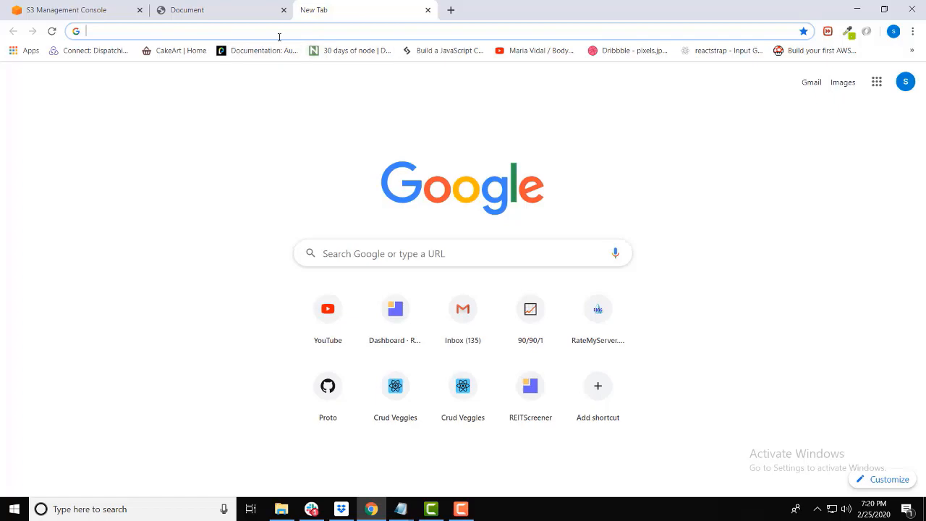
pyautogui.hotkey('ctrl', 'v')
pyautogui.press('Return')
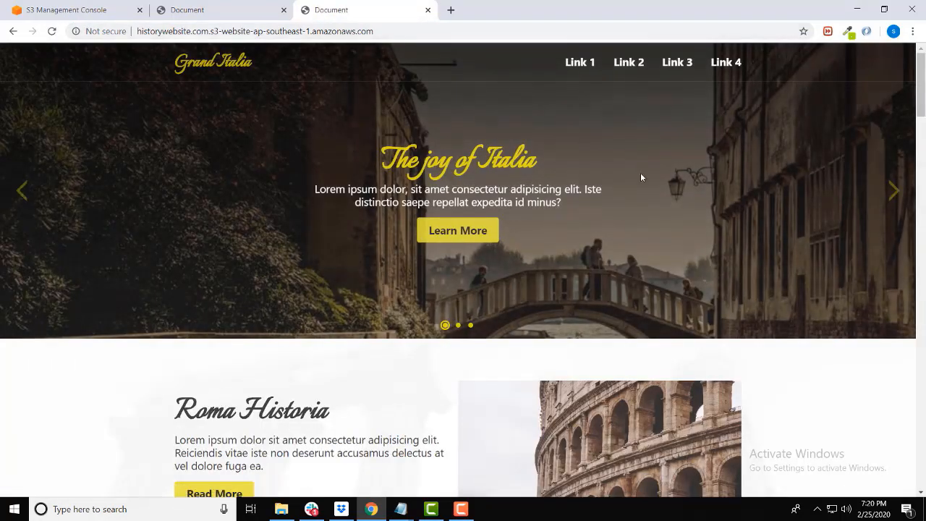
# Step: Look through the hosted Grand Italia page to check its content and images
pyautogui.scroll(-8, 347, 102)
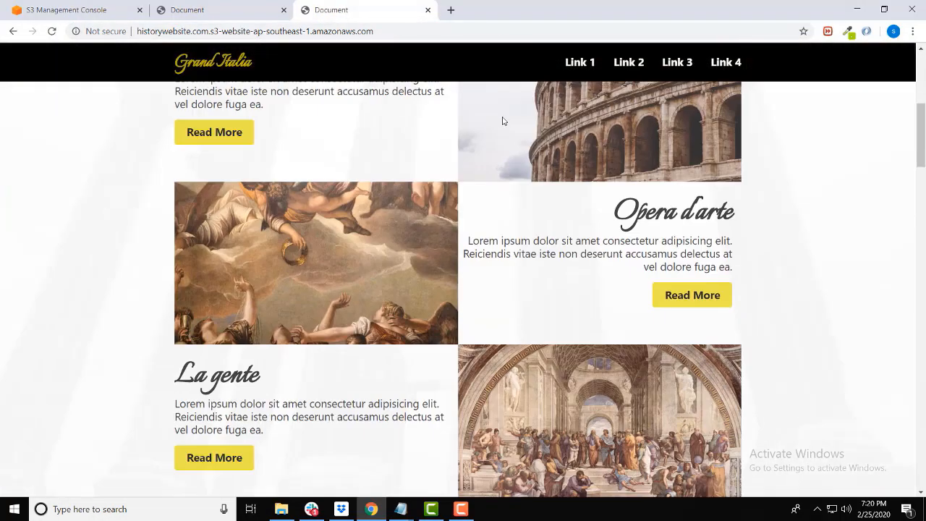
pyautogui.scroll(-10, 495, 156)
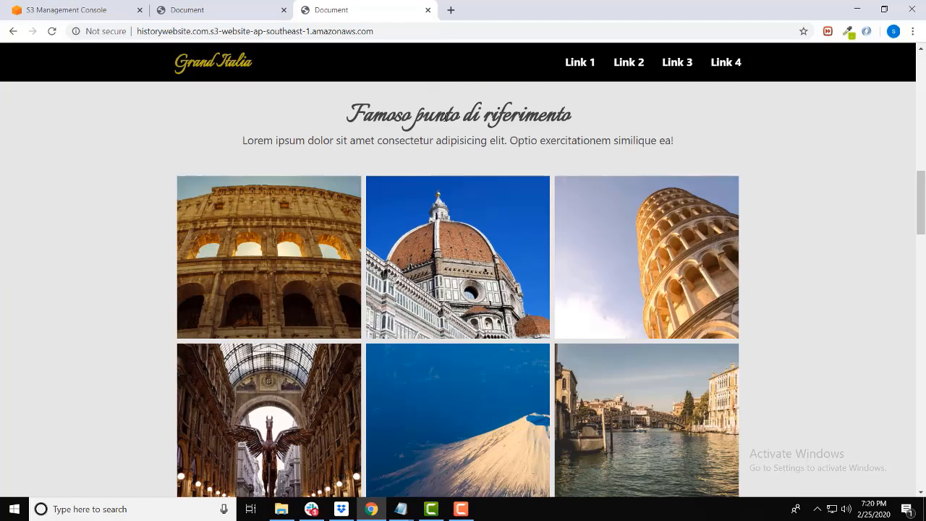
pyautogui.scroll(20, 204, 183)
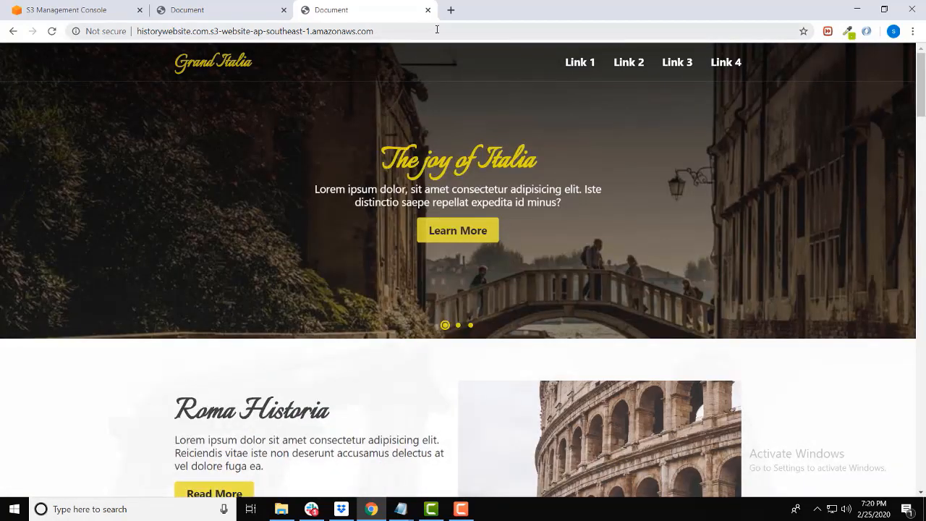
# Step: Examine the hosted site's full endpoint address, compare it with the other Document tab, and return to the S3 console
pyautogui.moveTo(437, 30); pyautogui.dragTo(121, 21)
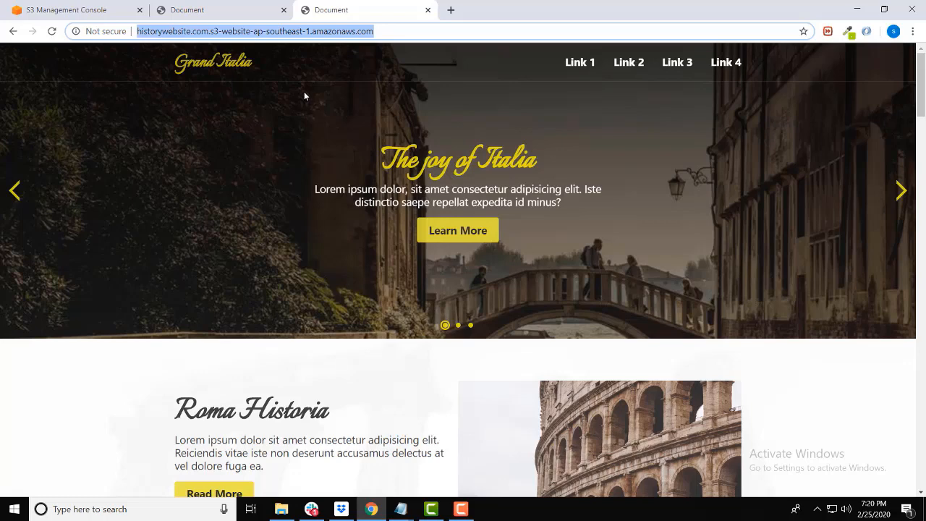
pyautogui.click(228, 7)
pyautogui.click(371, 9)
pyautogui.click(379, 30)
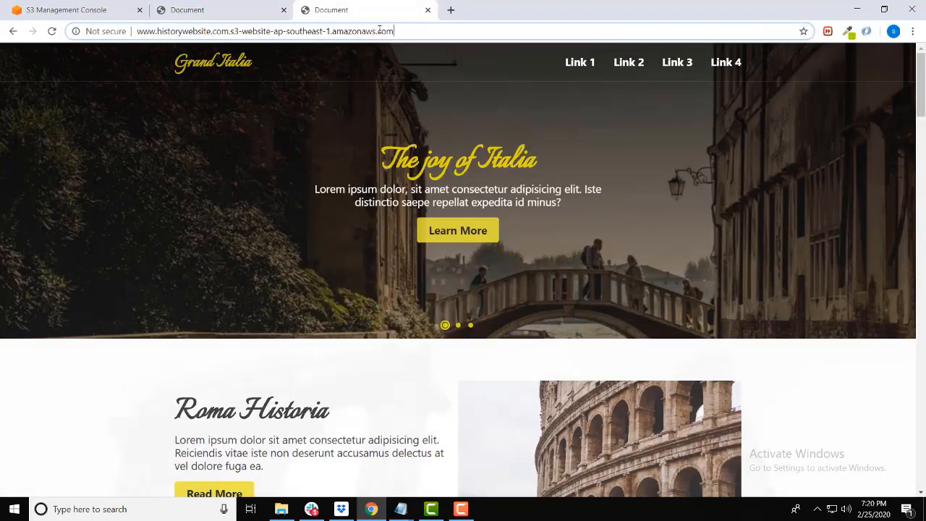
pyautogui.moveTo(433, 33); pyautogui.dragTo(75, 23)
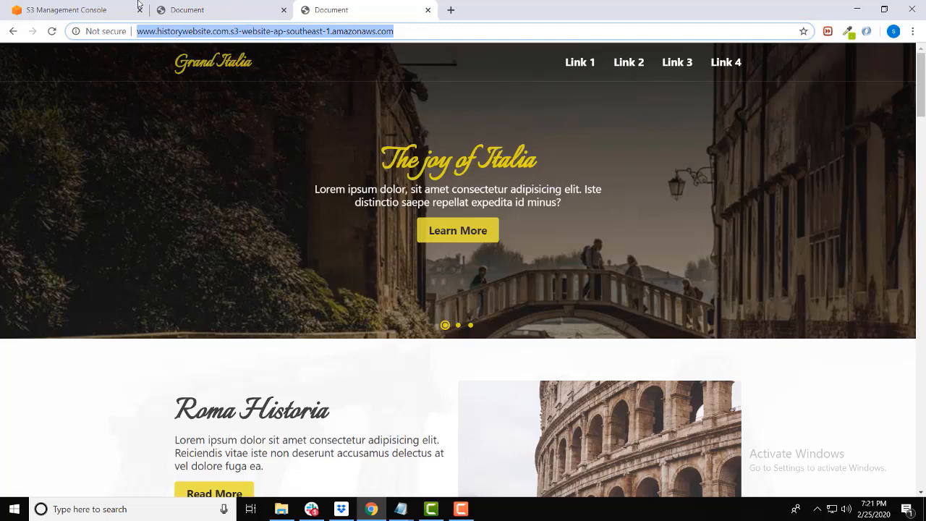
pyautogui.click(78, 6)
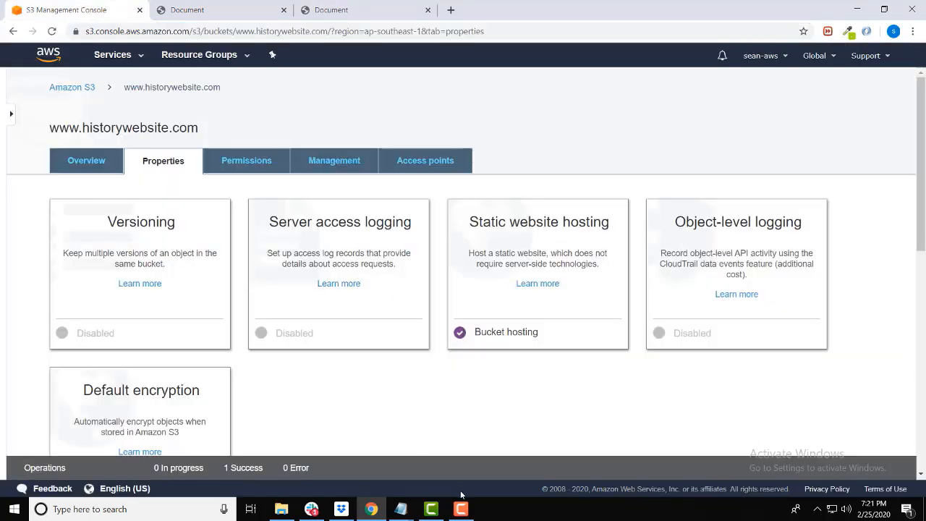